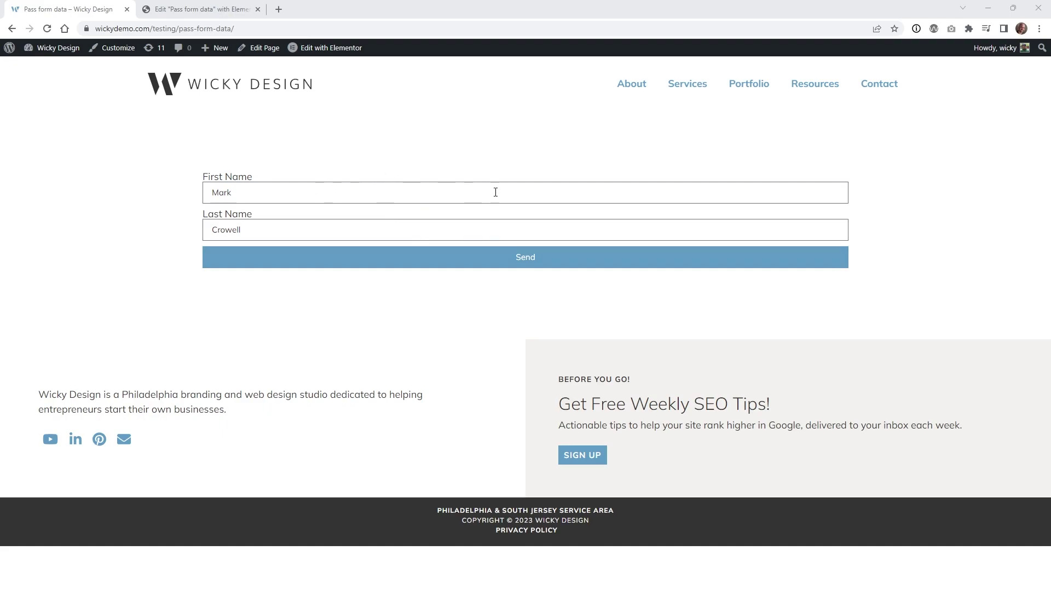
Submit the name form, check the combined-name sentence, then go back to the still-filled form
click(252, 253)
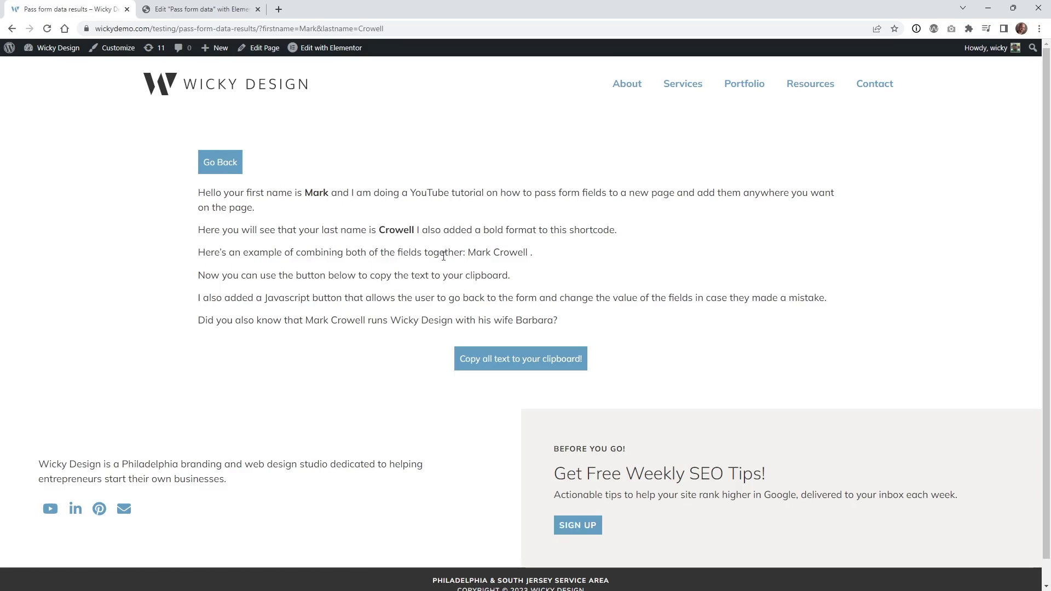
drag(480, 255, 512, 276)
click(482, 277)
drag(362, 275, 366, 276)
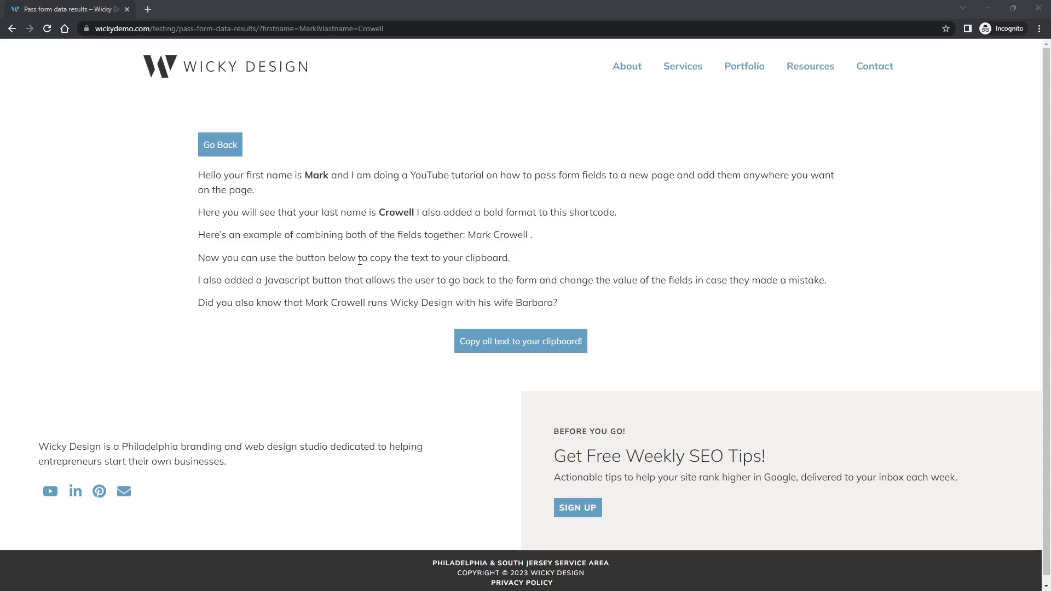
click(215, 153)
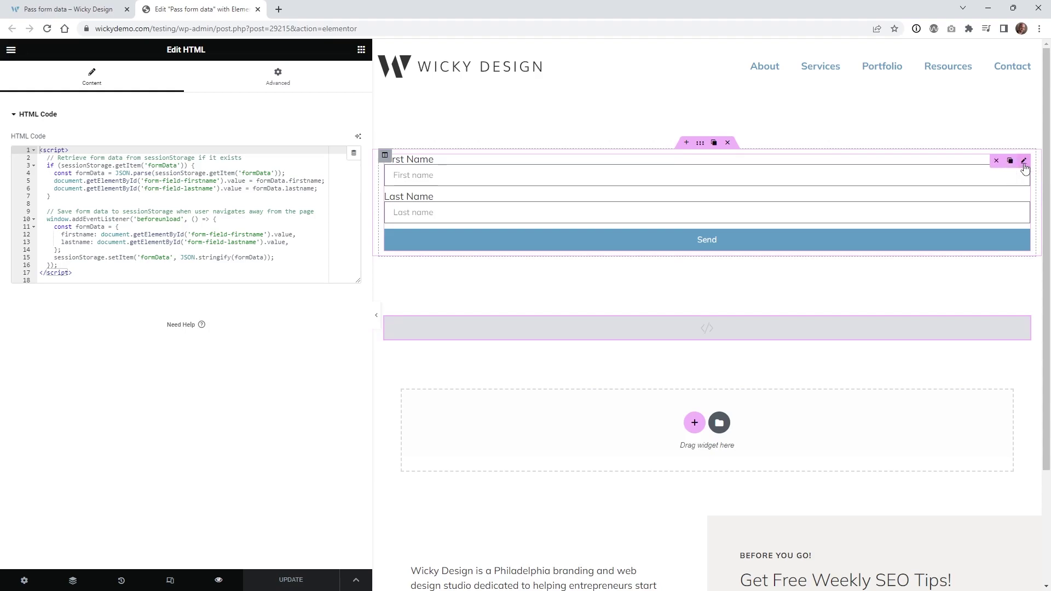
Open the form widget's settings and select the First Name field's ID 'firstname'
click(1024, 162)
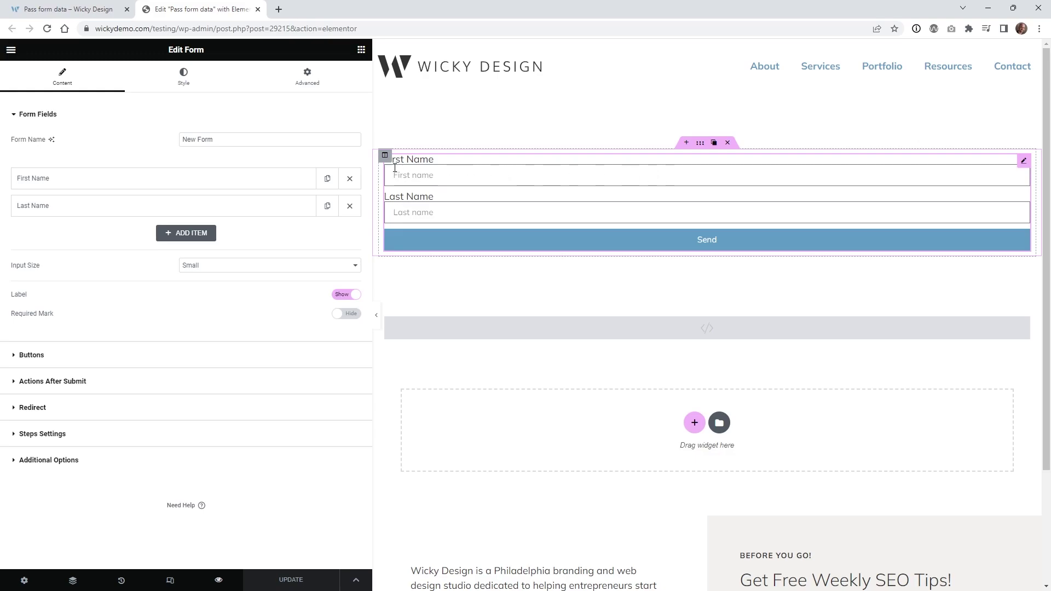
click(109, 190)
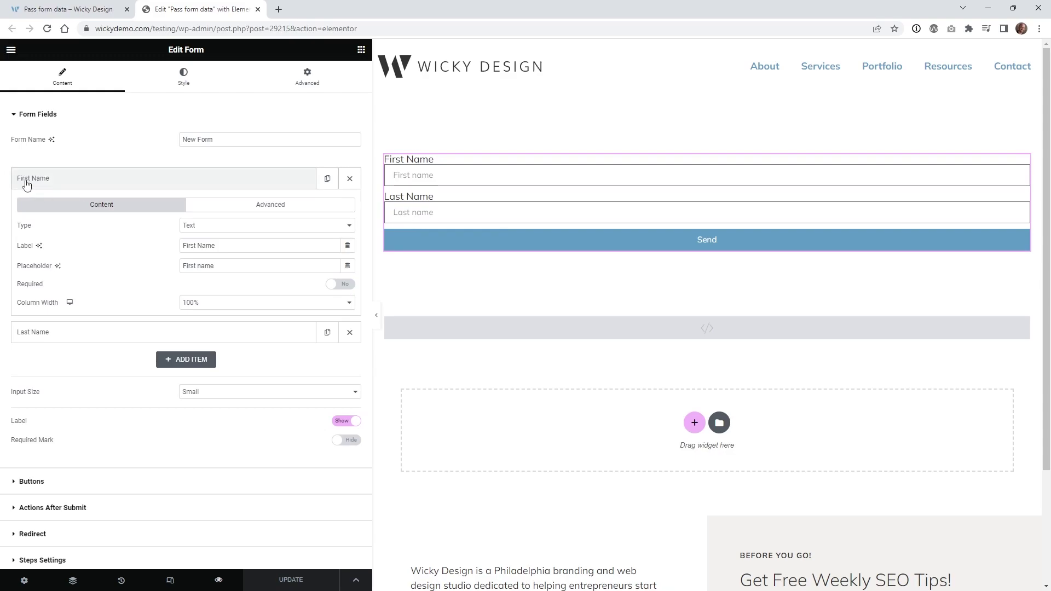
click(230, 208)
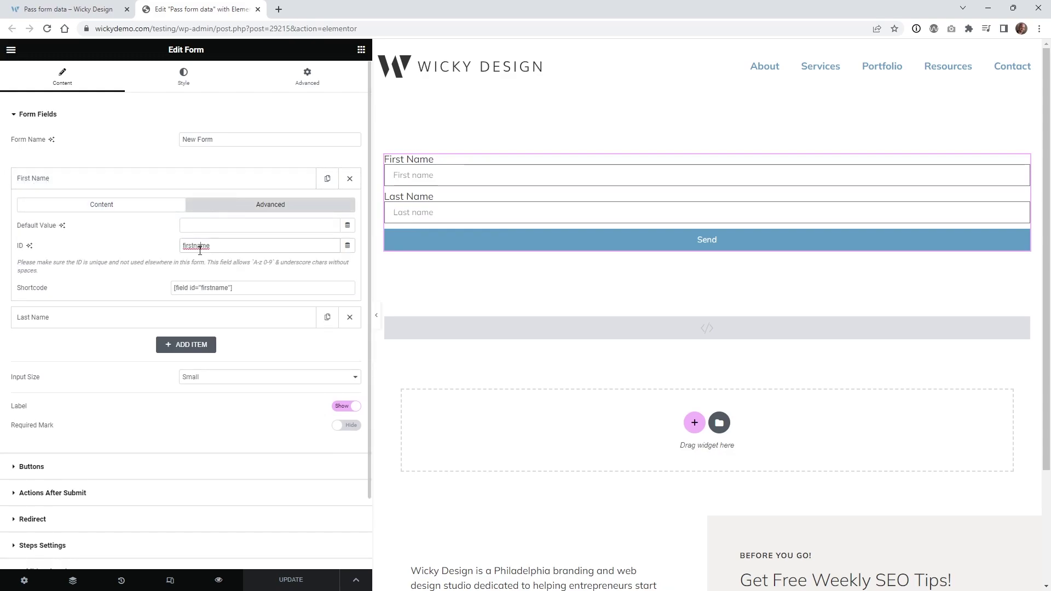
drag(211, 245, 167, 248)
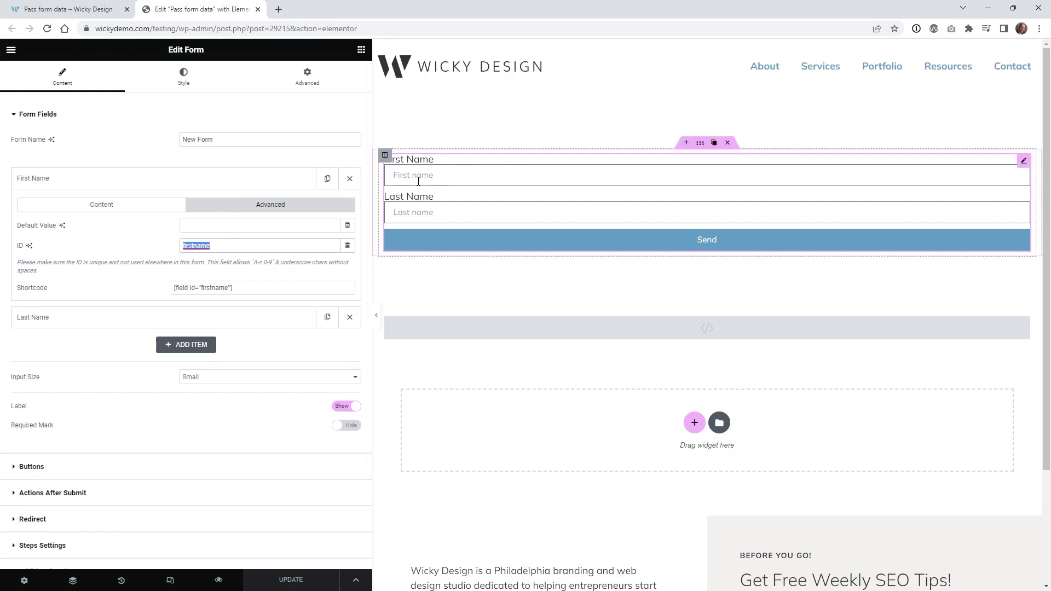
click(187, 178)
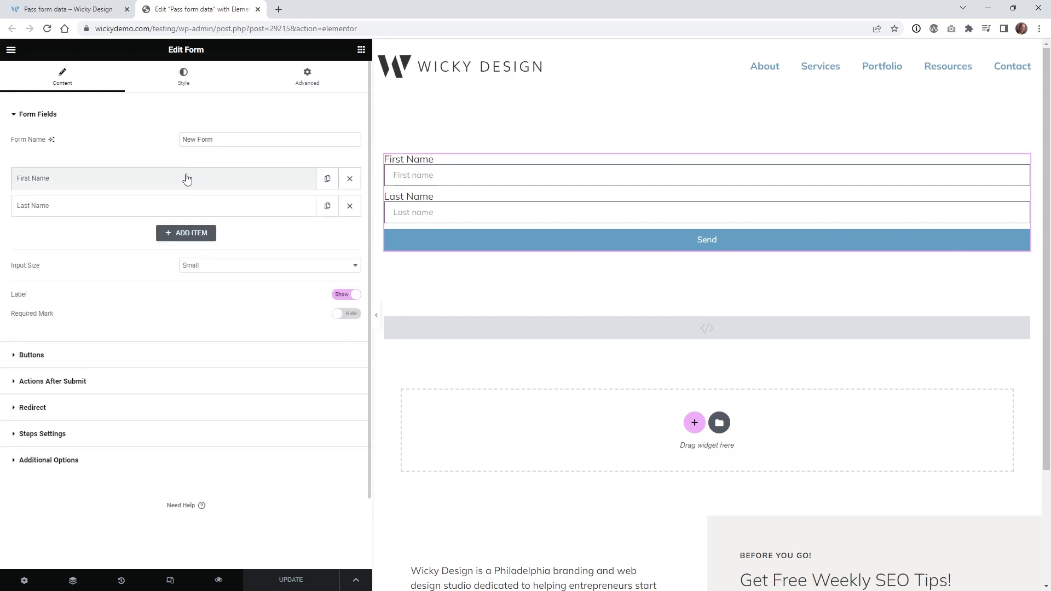
Select the Last Name field's ID 'lastname' in its Advanced options
click(189, 210)
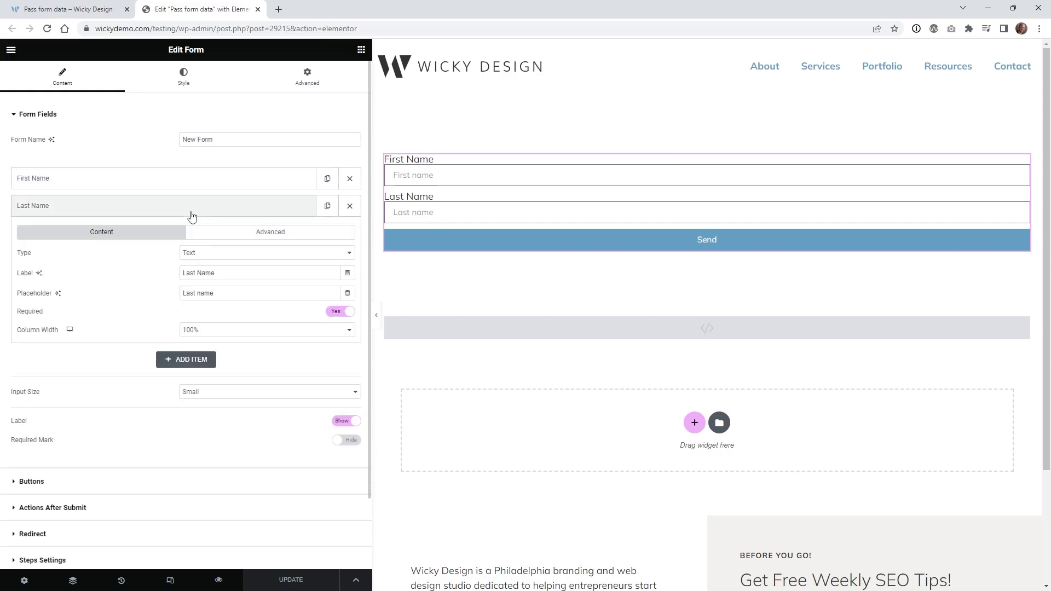
click(251, 238)
drag(225, 273, 165, 278)
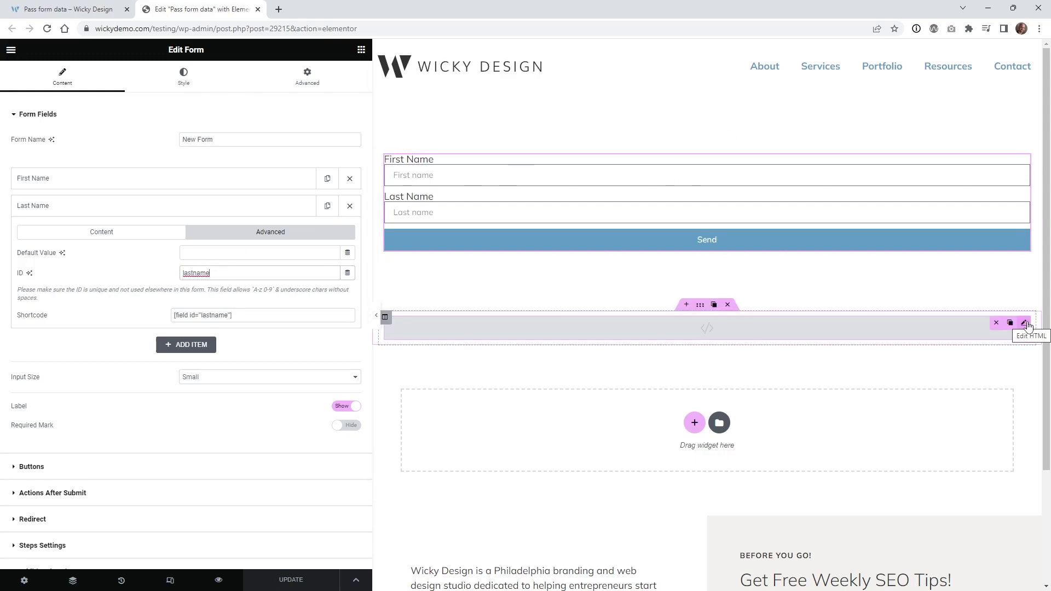
click(1025, 324)
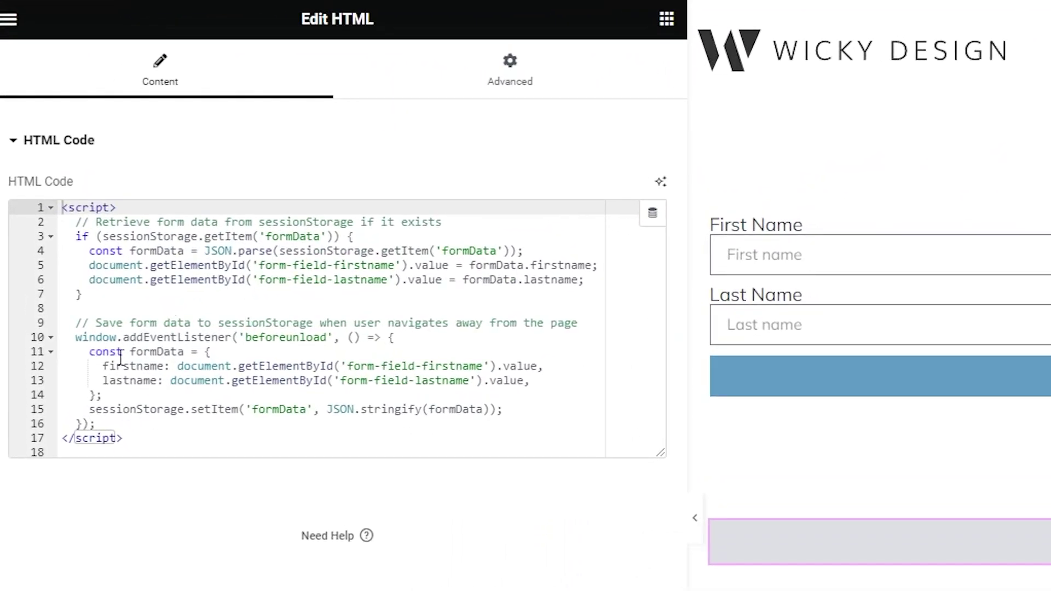
click(106, 440)
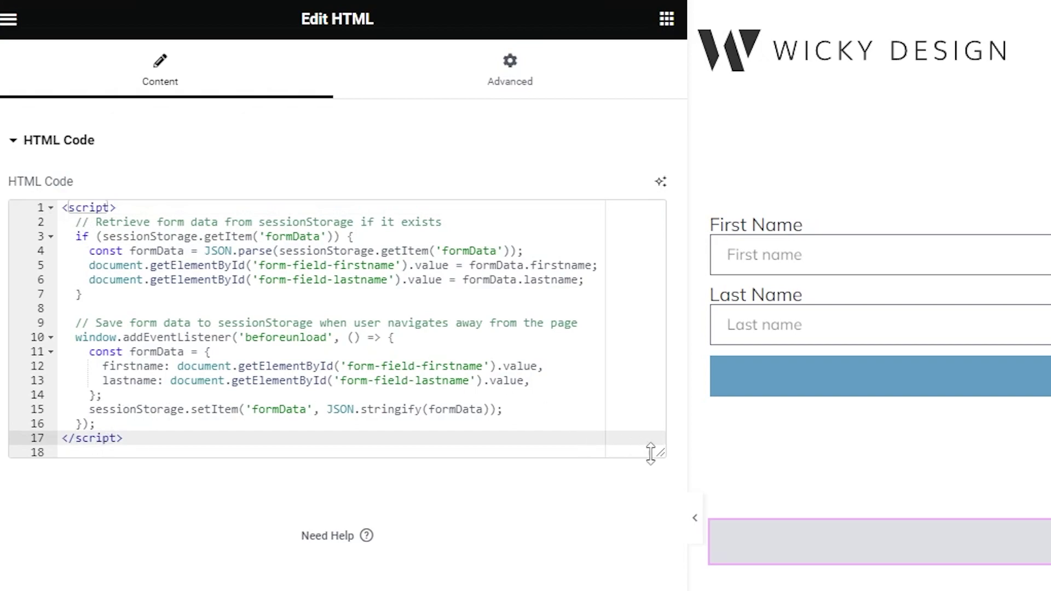
drag(661, 452, 662, 533)
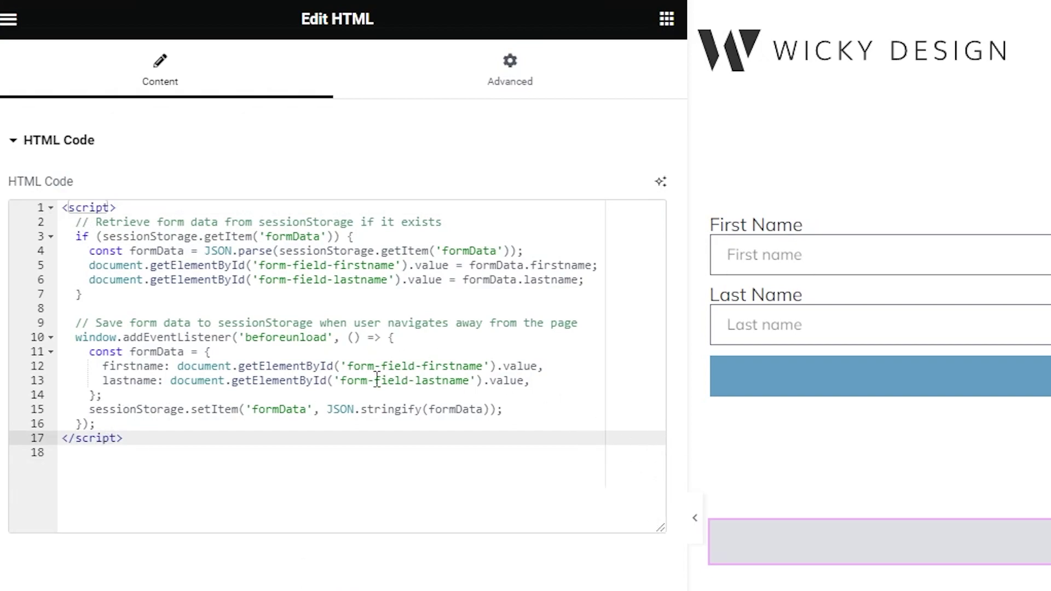
click(309, 419)
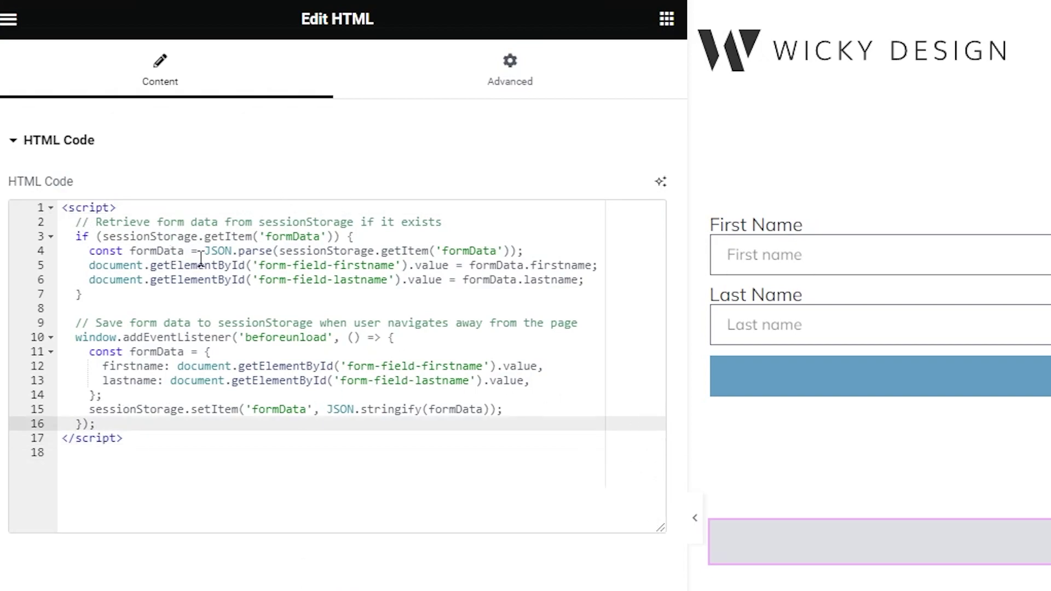
click(350, 268)
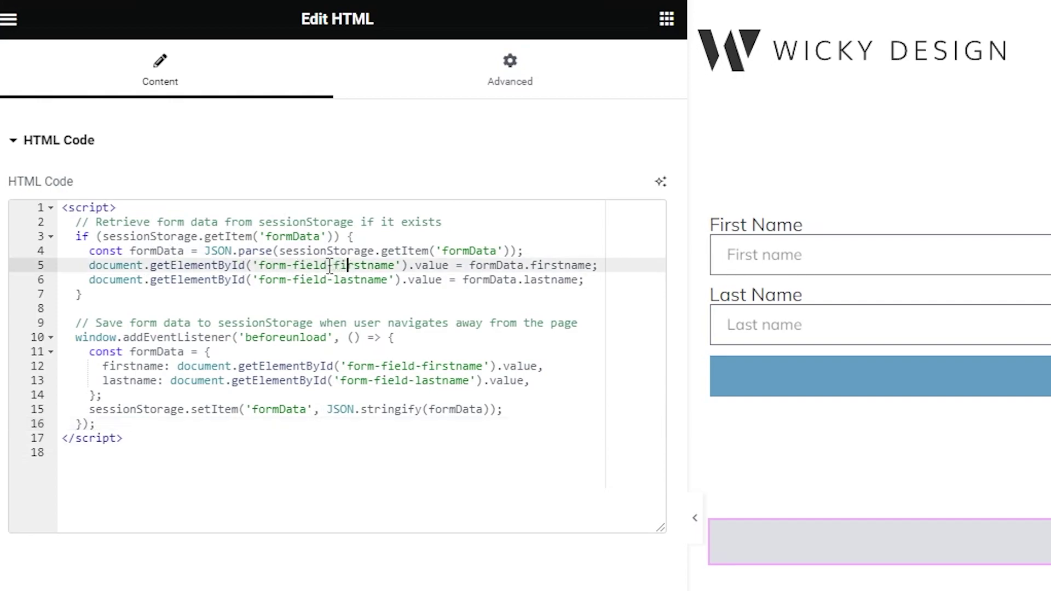
drag(333, 268, 370, 269)
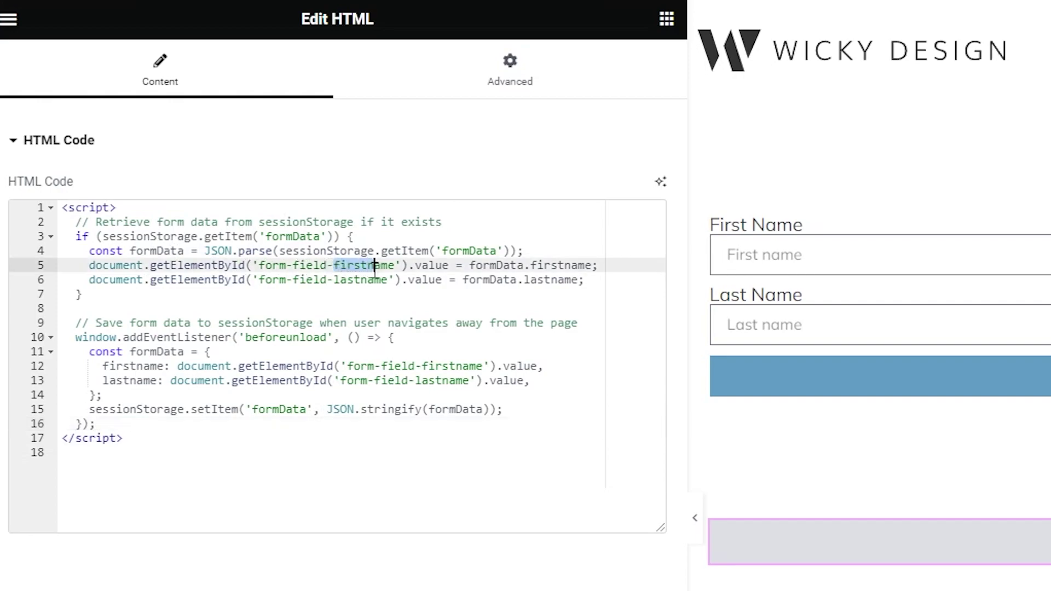
click(382, 265)
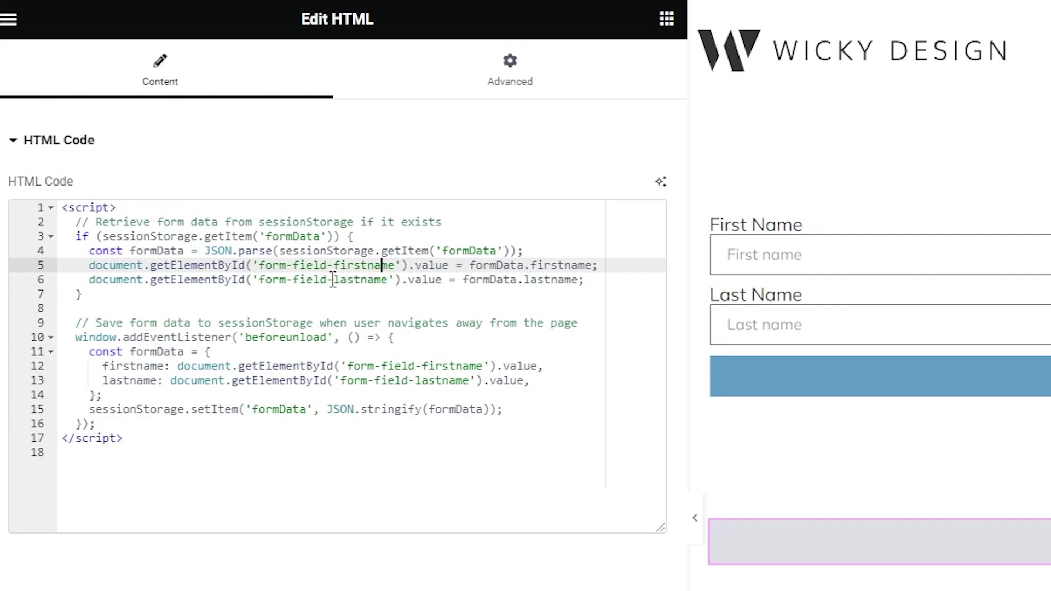
drag(334, 279, 388, 280)
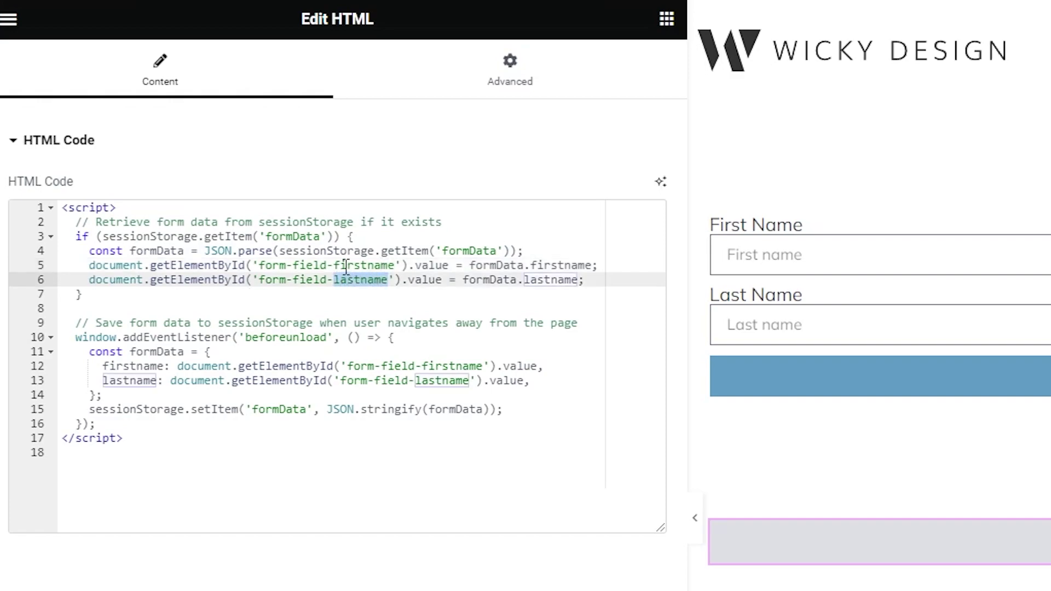
click(543, 265)
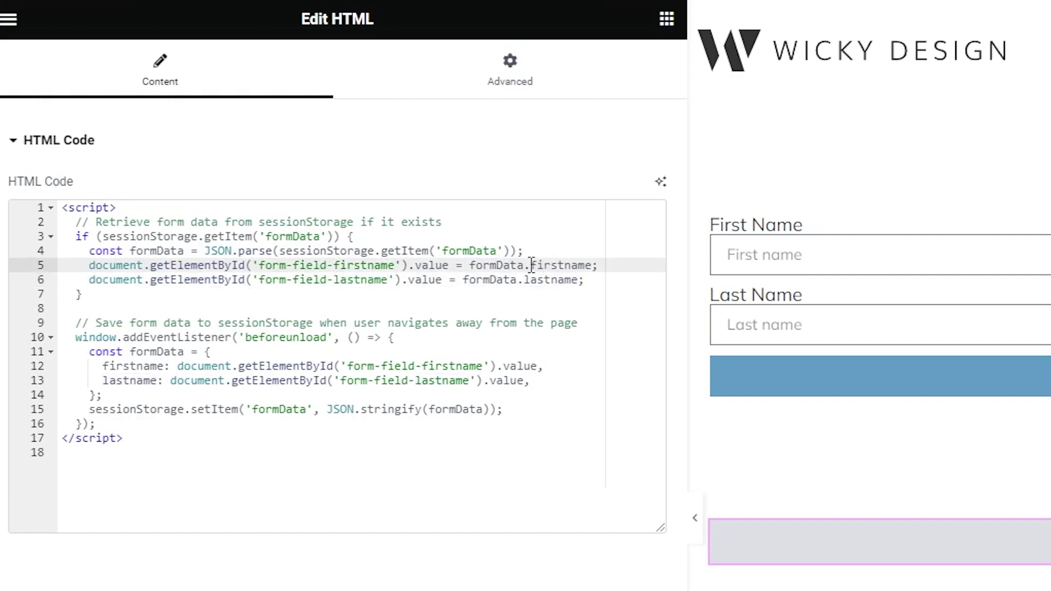
drag(530, 265, 596, 269)
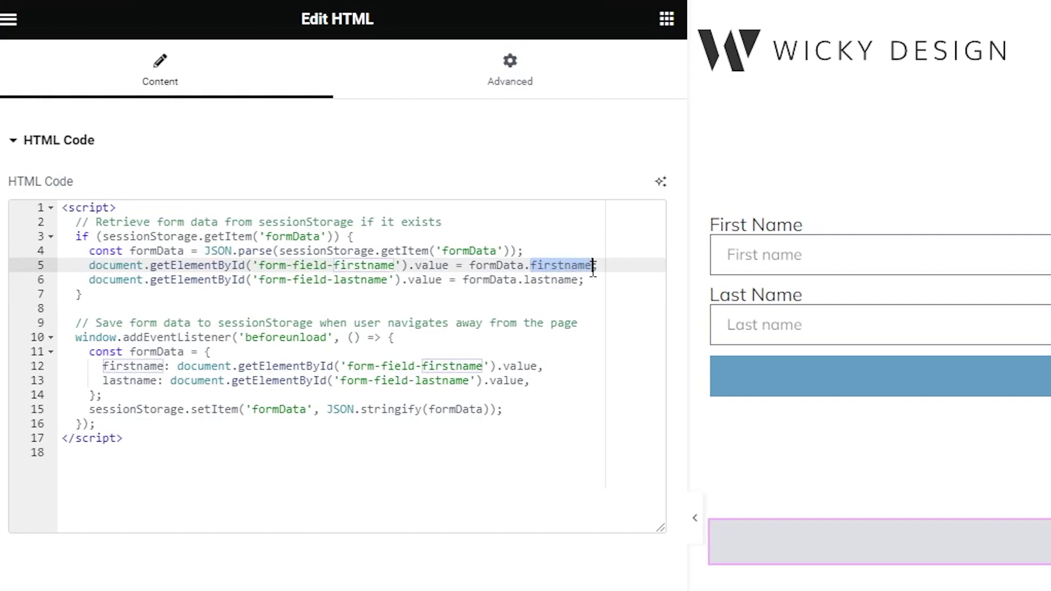
click(457, 366)
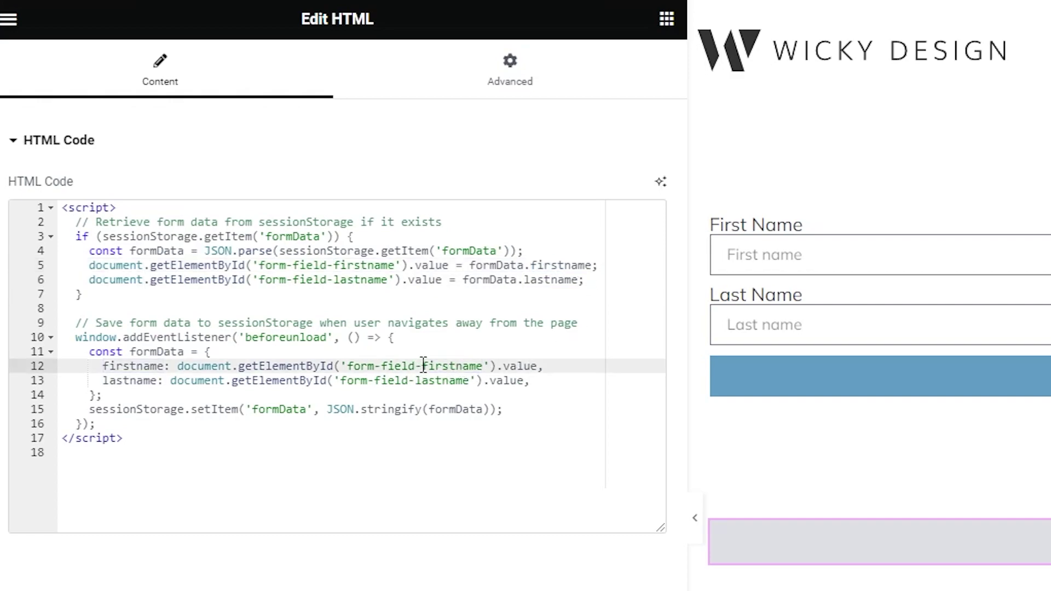
drag(422, 366, 483, 366)
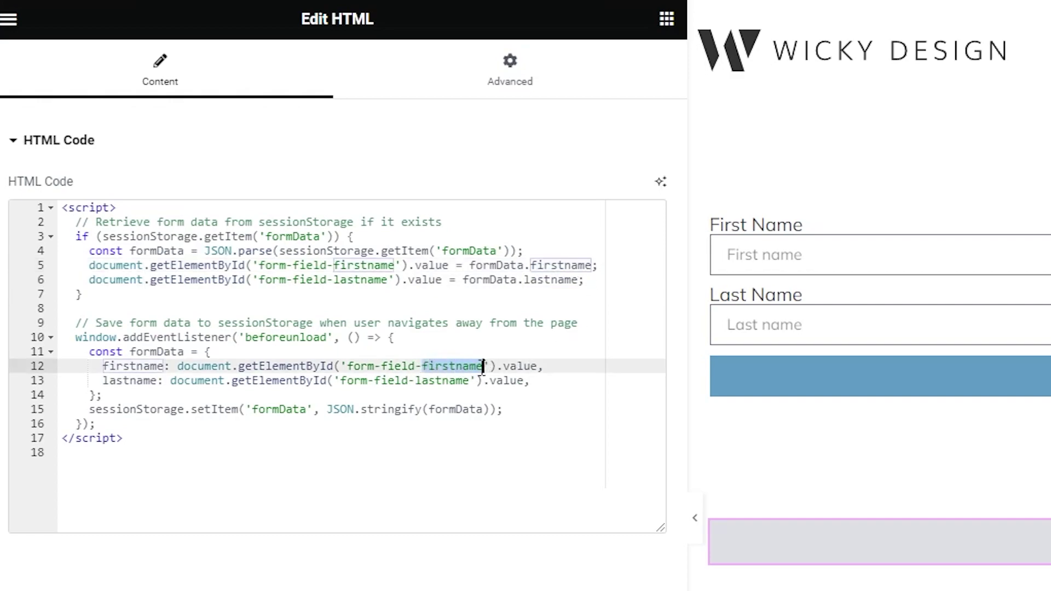
click(244, 265)
click(185, 222)
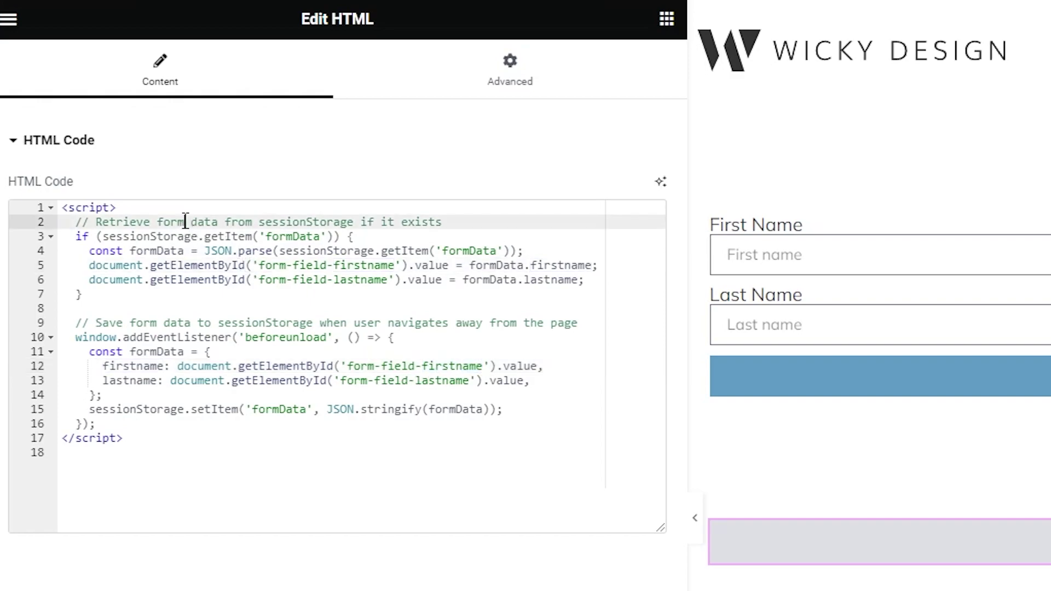
click(131, 223)
click(171, 323)
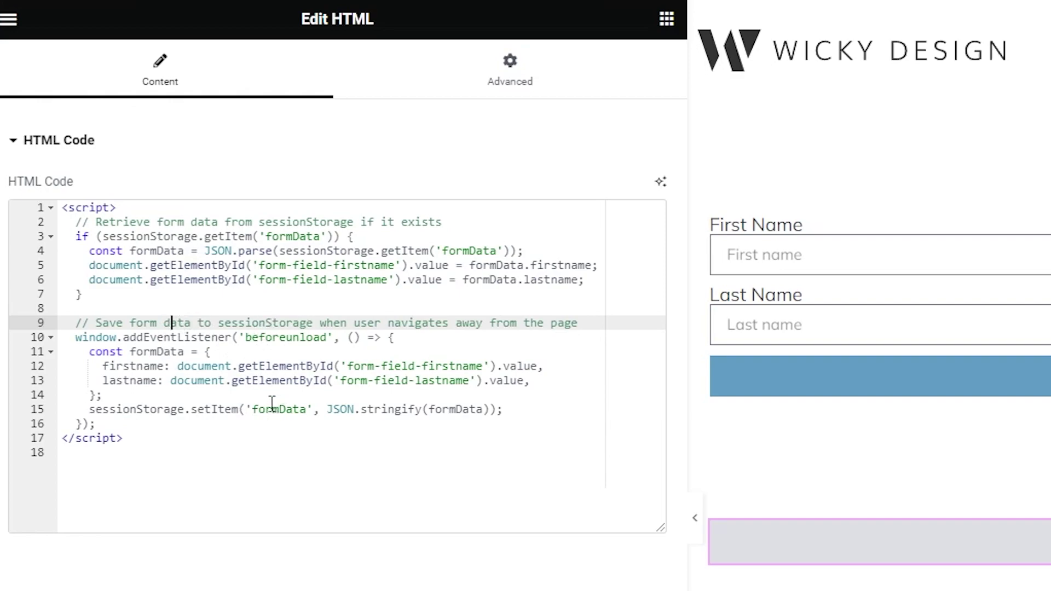
click(332, 353)
click(275, 266)
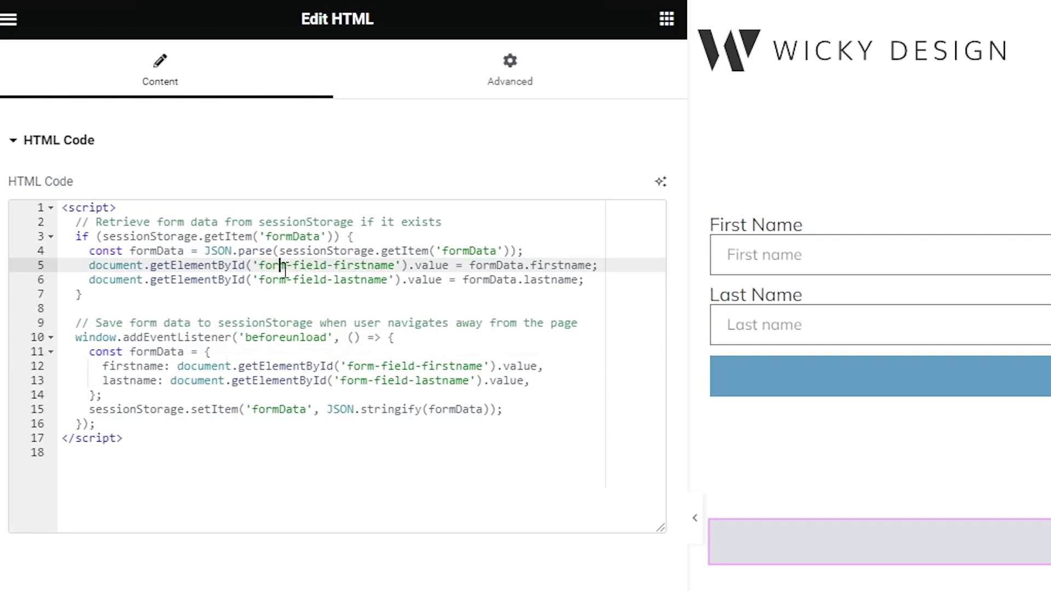
drag(260, 266, 394, 267)
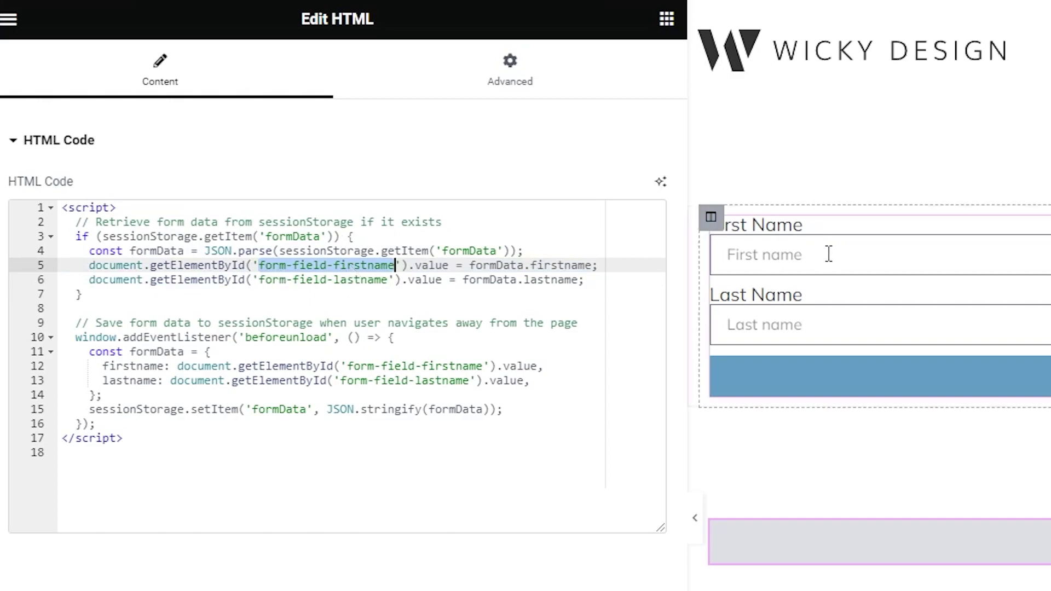
click(294, 267)
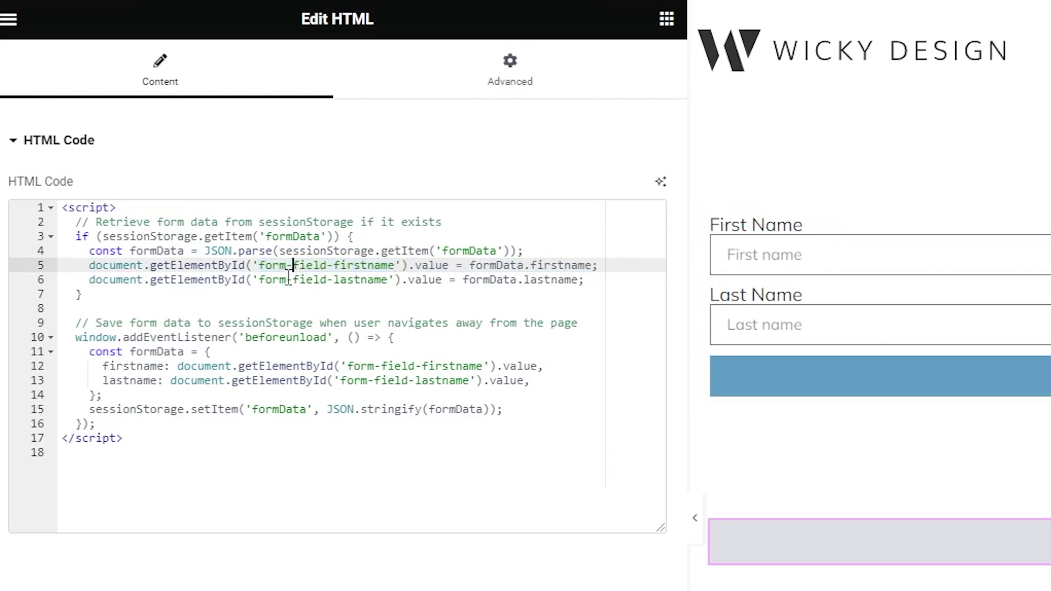
drag(259, 266, 397, 266)
click(355, 266)
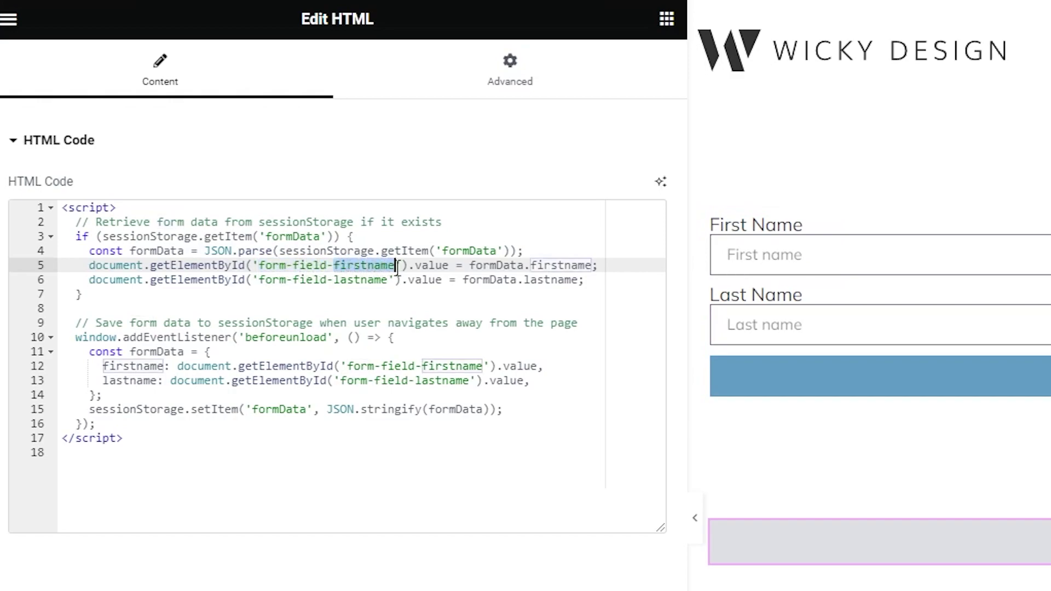
click(530, 263)
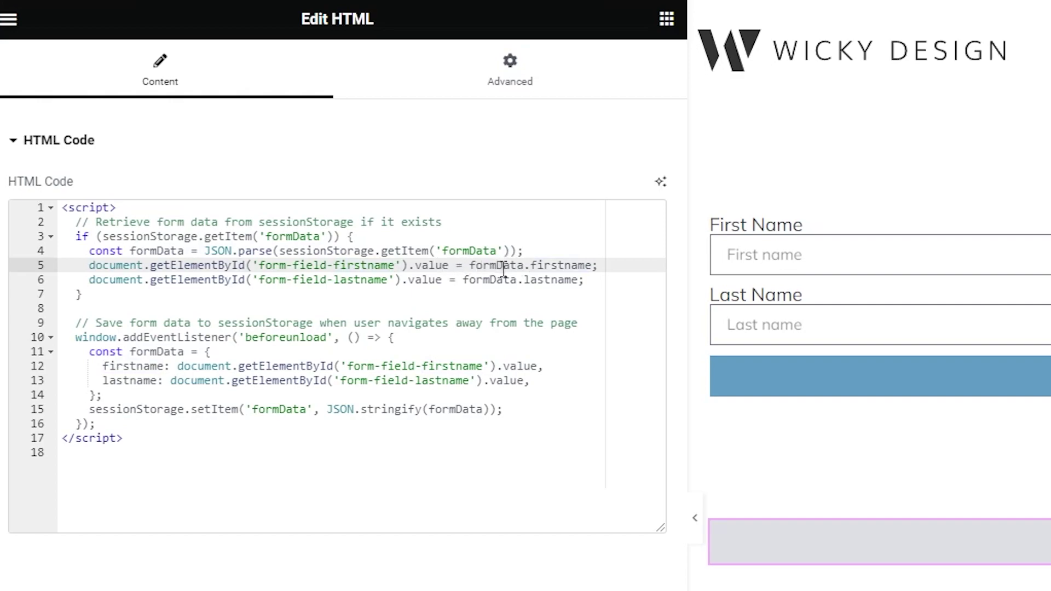
drag(539, 265, 586, 267)
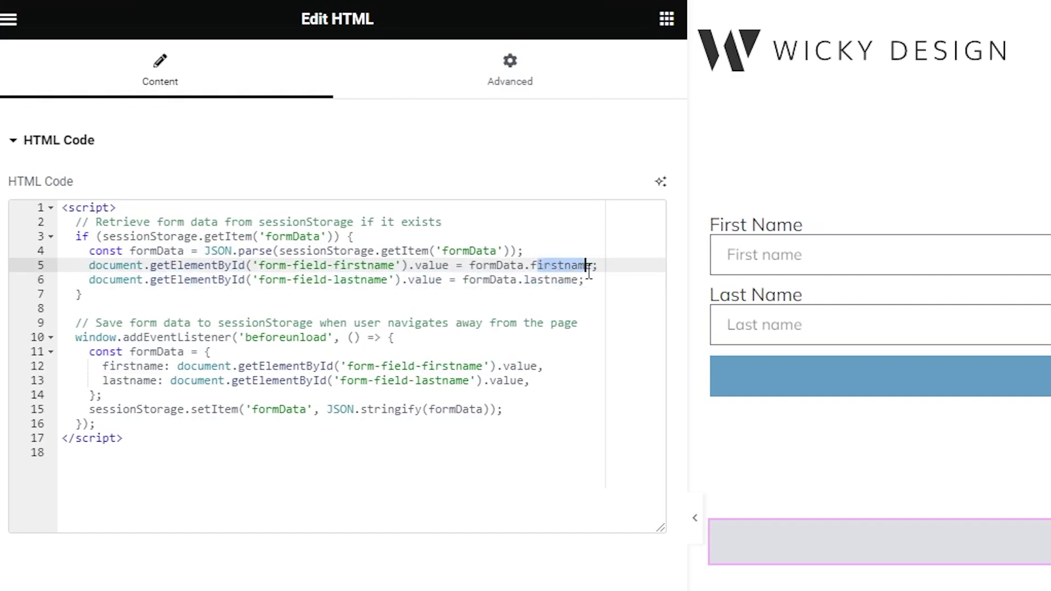
click(381, 267)
click(348, 282)
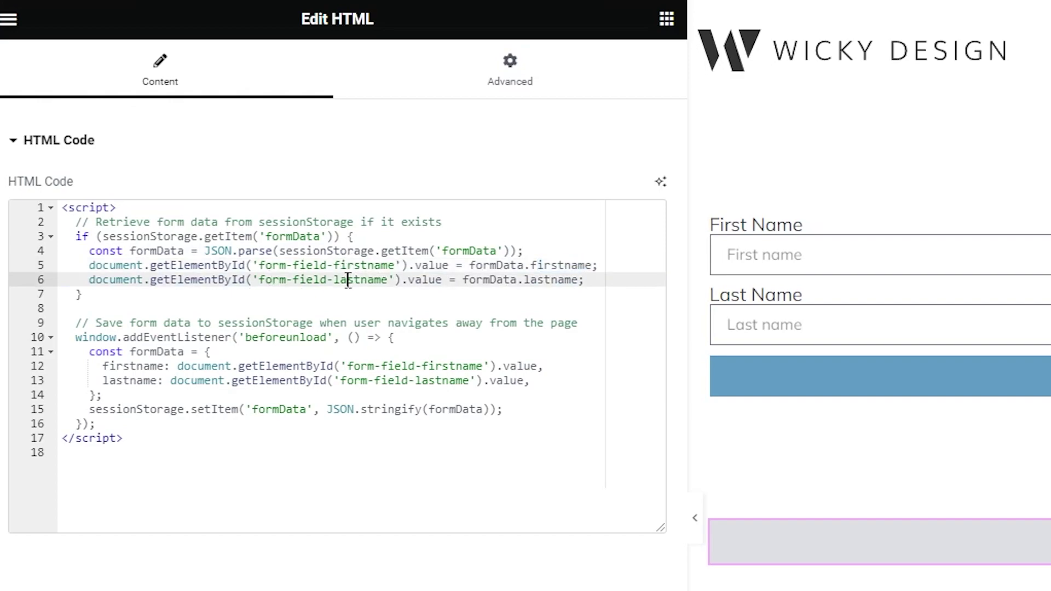
drag(585, 279, 90, 281)
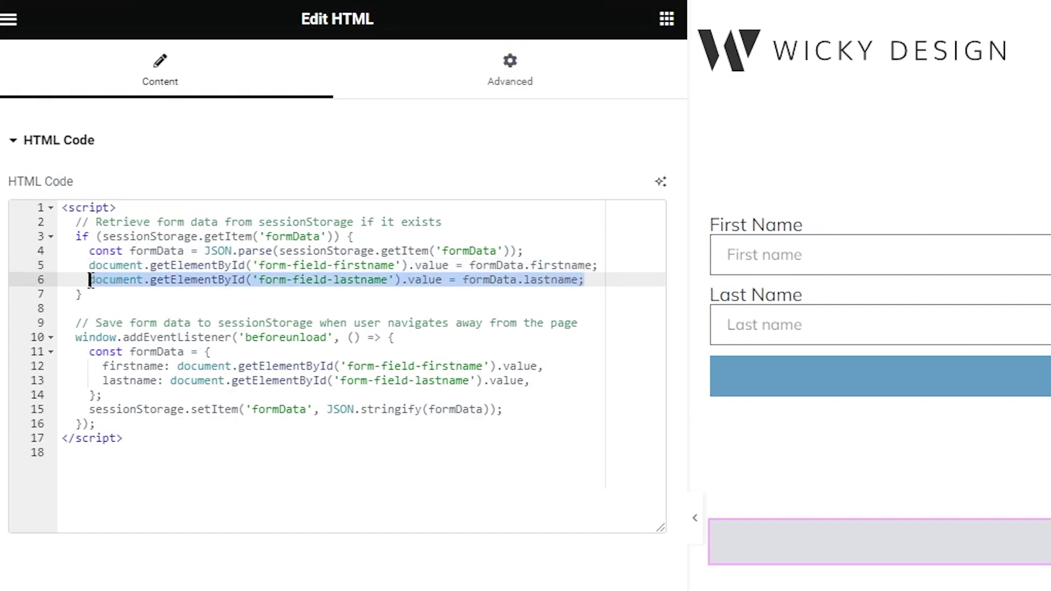
click(596, 279)
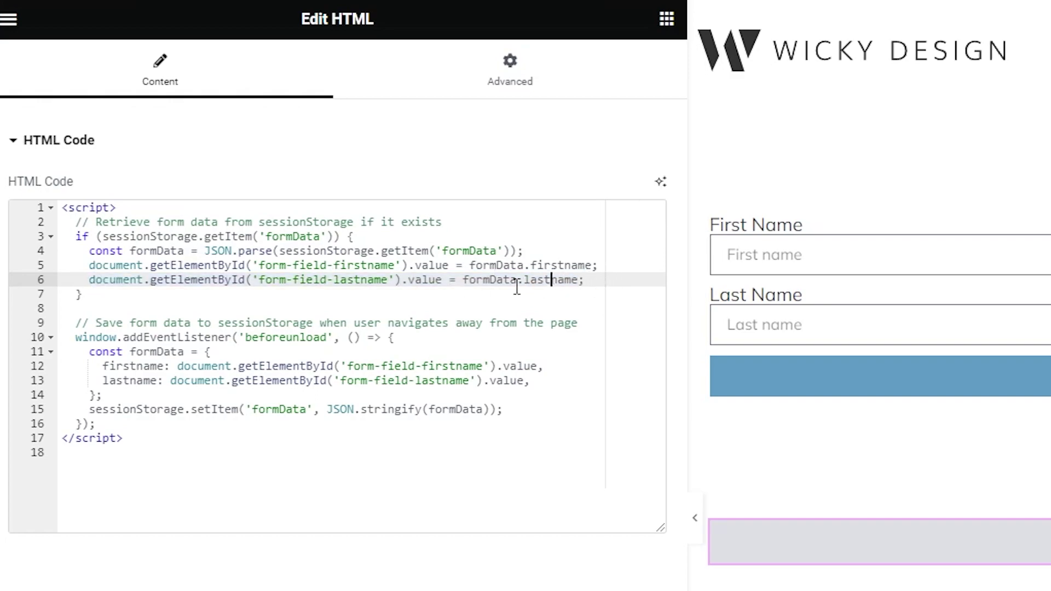
click(342, 279)
drag(423, 366, 473, 366)
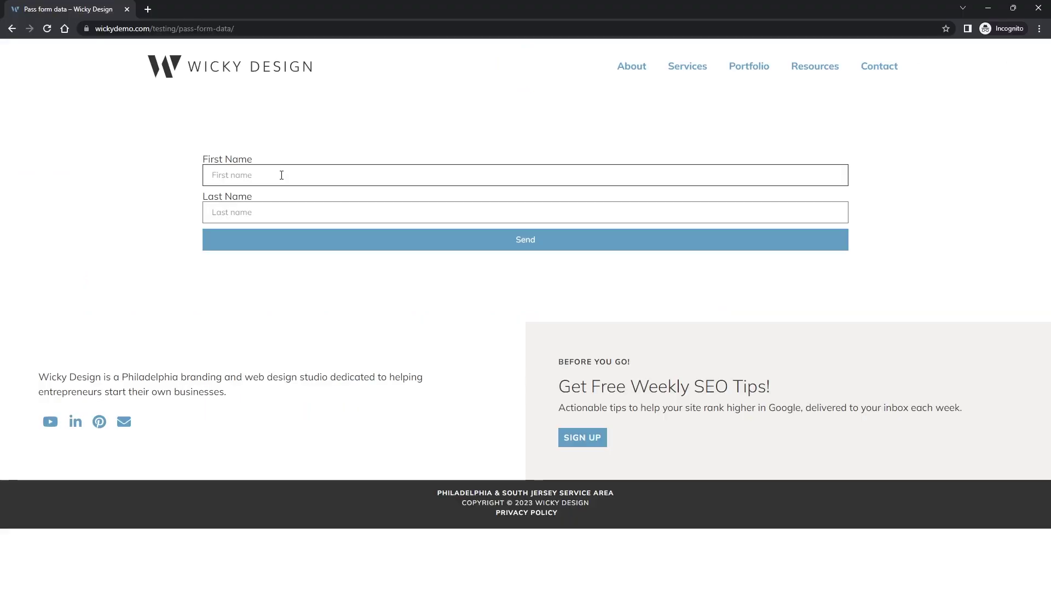
Fill in a sample first and last name, then dock DevTools beside the page with F12
text(Mark)
key(Tab)
text(Crowel)
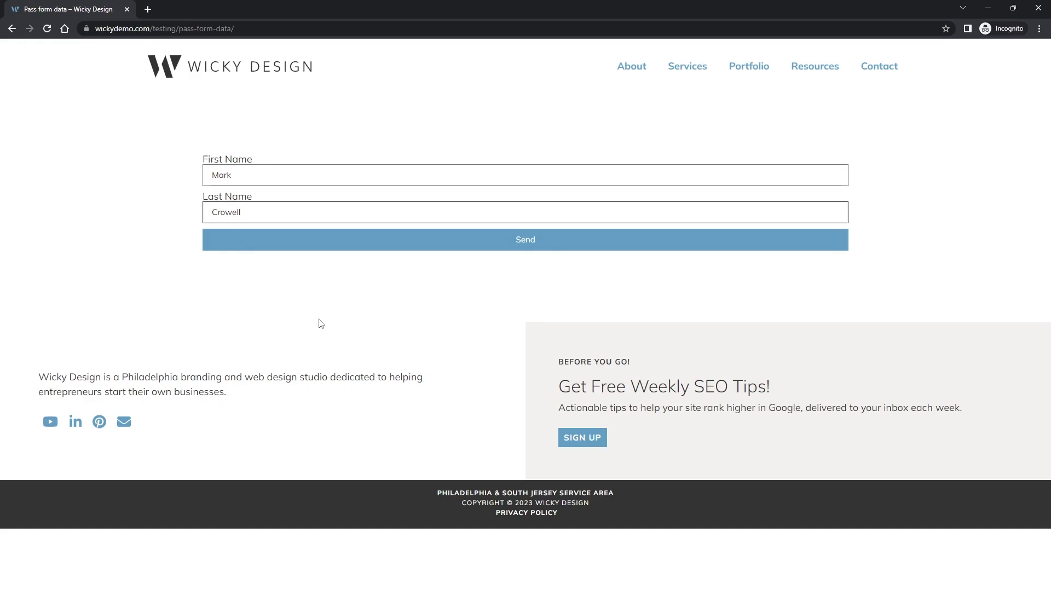
key(F12)
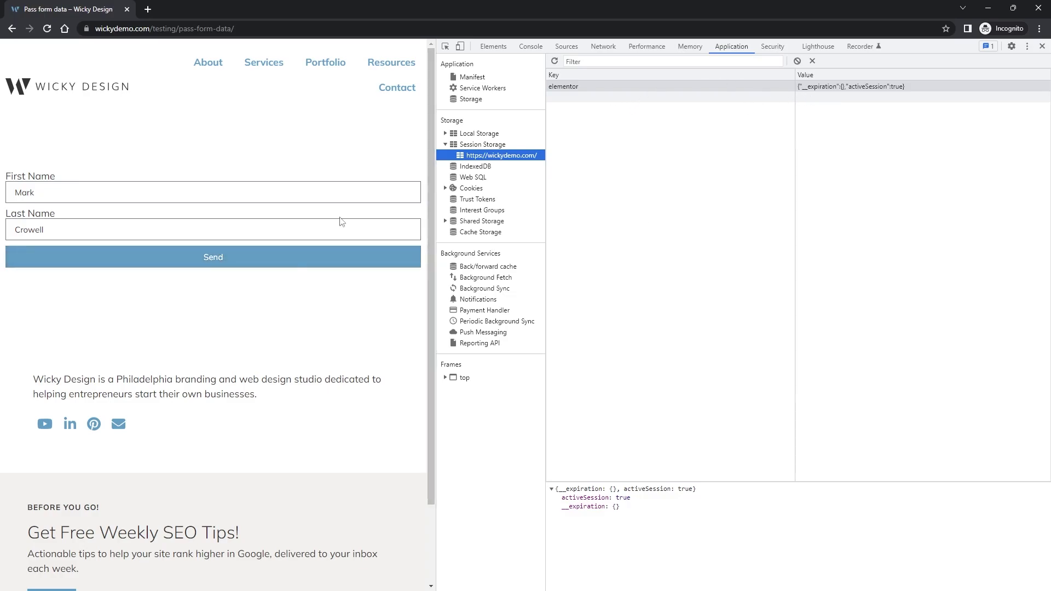
Send the form, preview the stored formData session entry, and return to the filled form
click(223, 256)
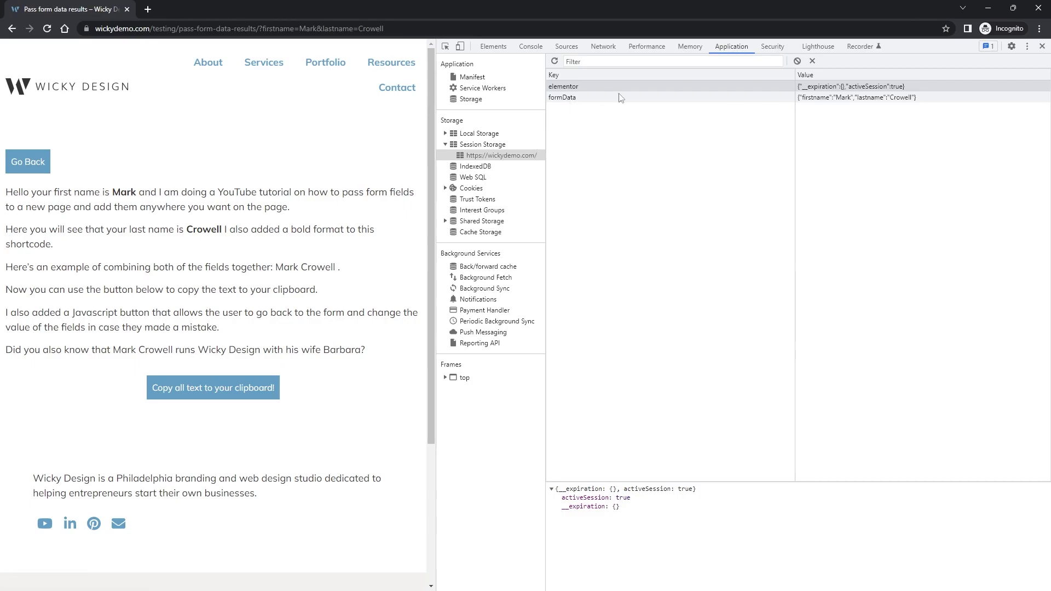
click(841, 103)
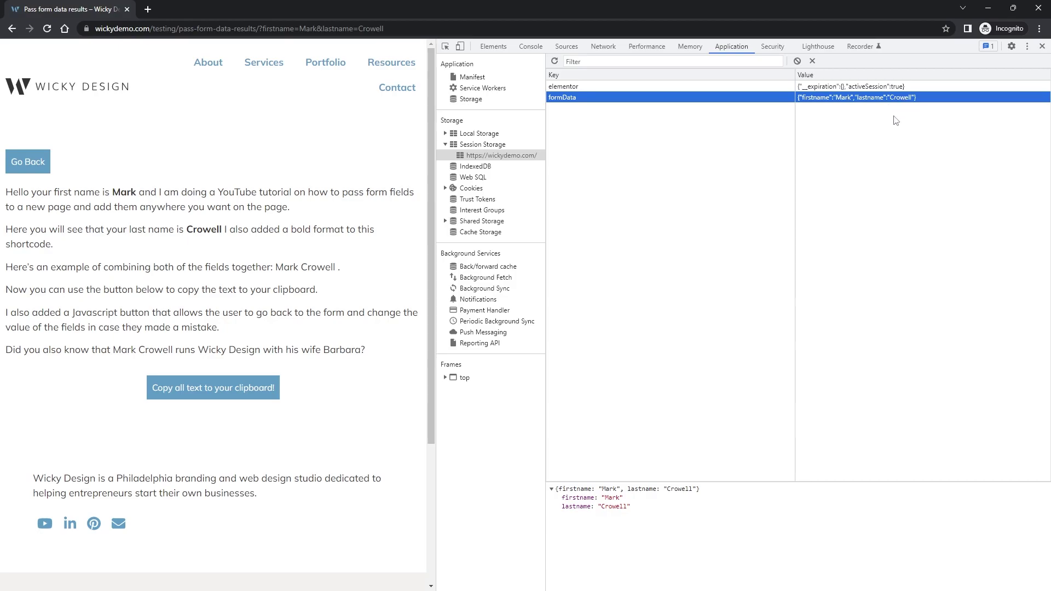
click(36, 176)
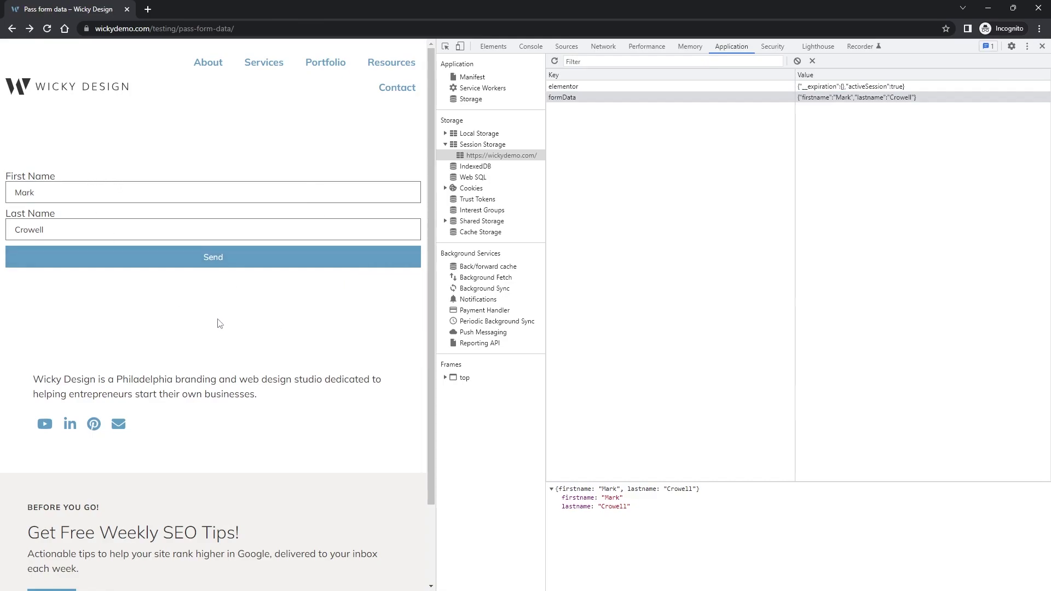
click(603, 99)
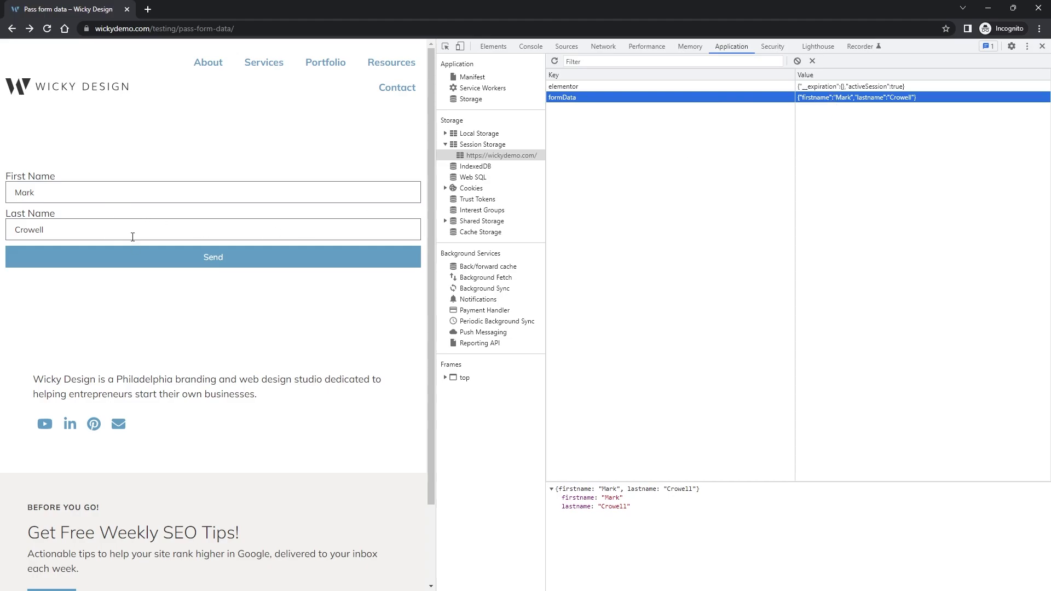
click(136, 260)
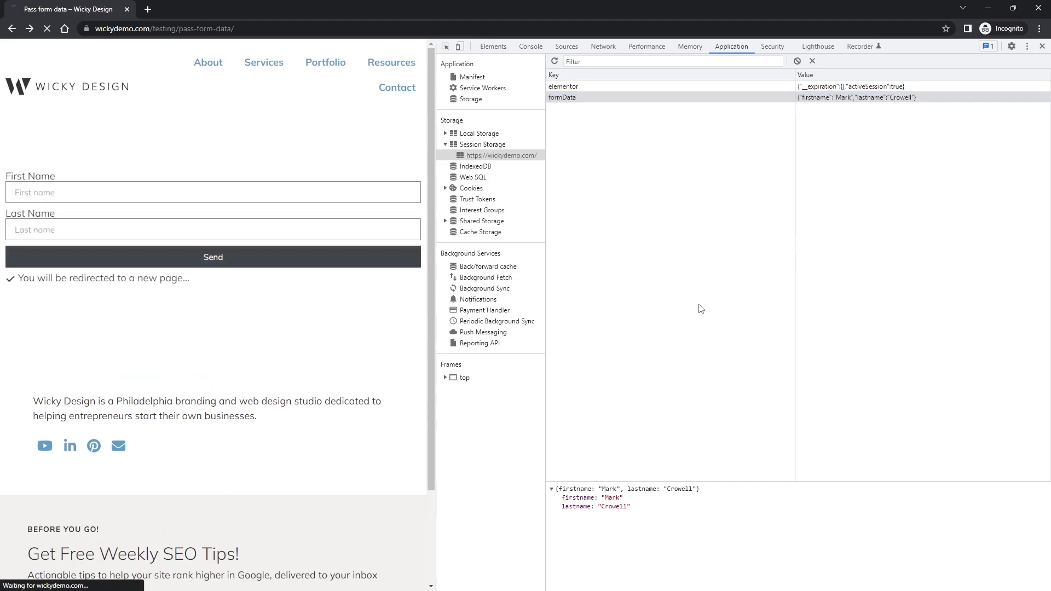
click(36, 162)
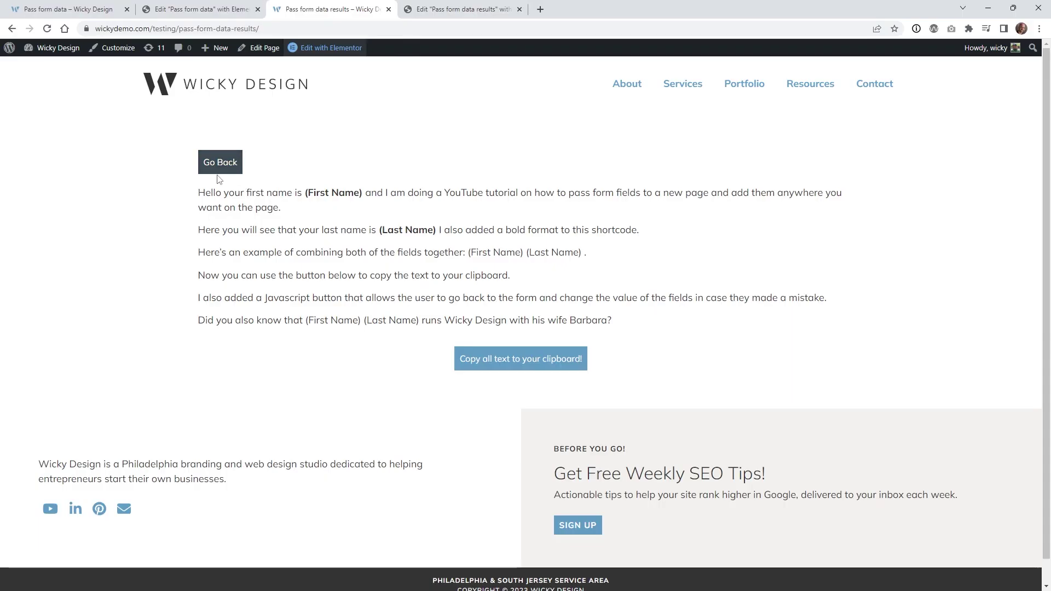
In the results page editor, select the Go Back button markup and its goBack function
click(475, 7)
mouse_move(408, 142)
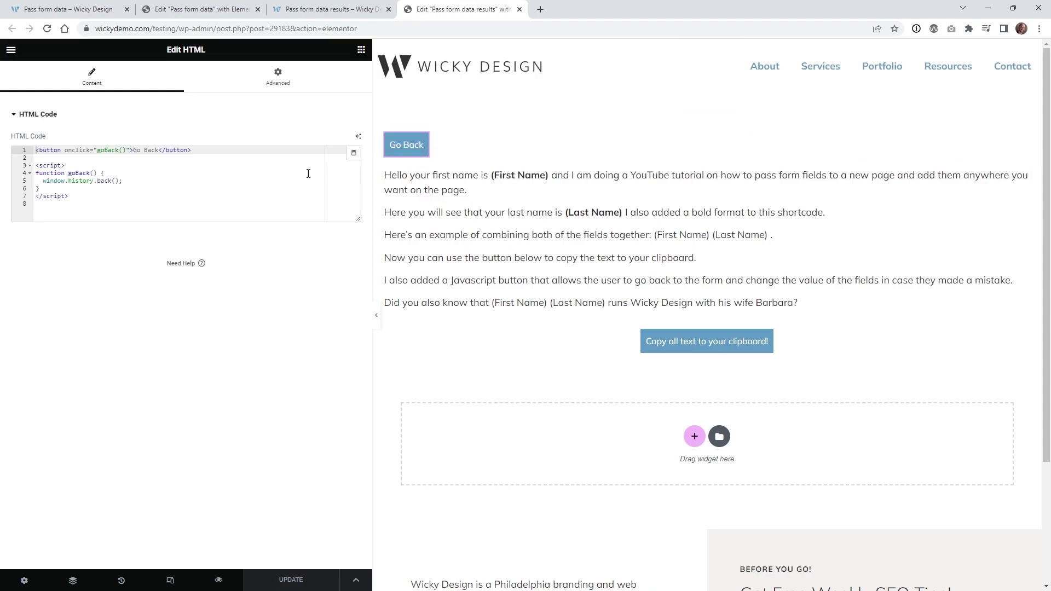
click(47, 151)
click(98, 150)
drag(196, 150, 36, 150)
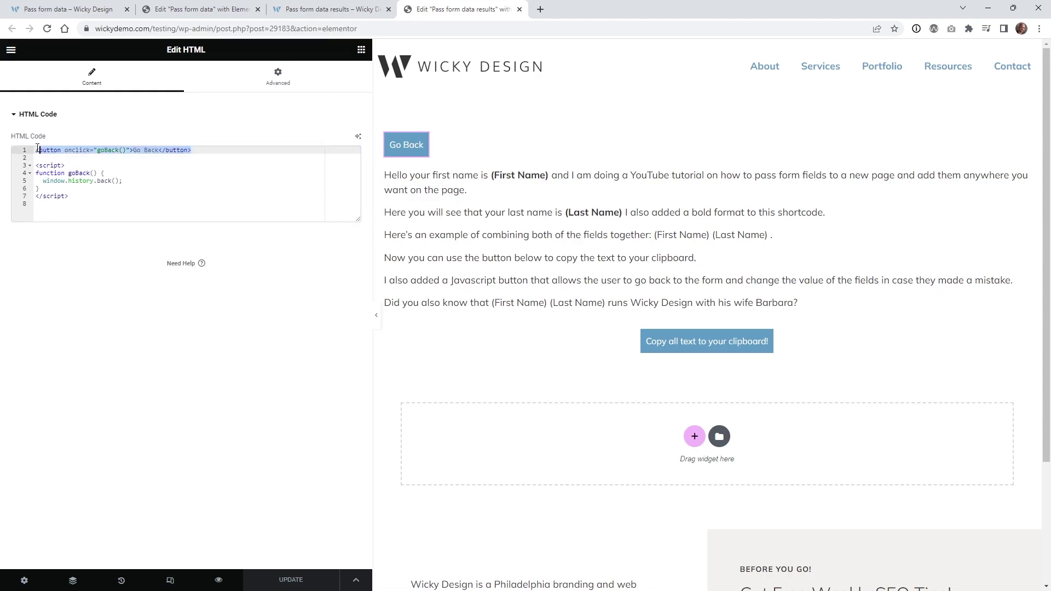
click(71, 174)
drag(60, 189, 35, 173)
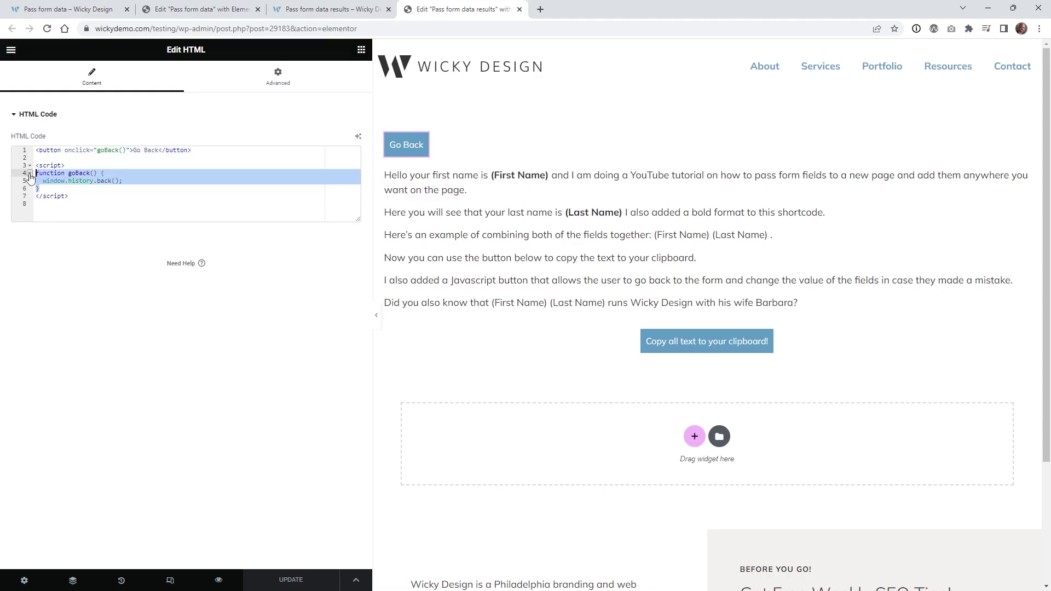